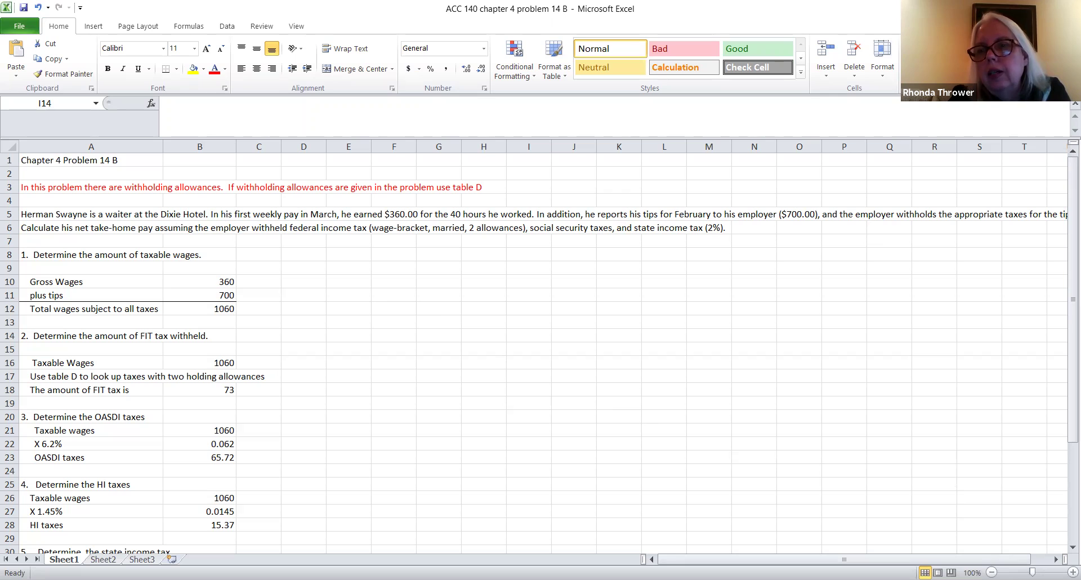
# Check the Problem 14B worksheet, then return to the CengageNOWv2 PR.04.14B page showing 184.71 correct.
pyautogui.hotkey('alt', 'Tab')
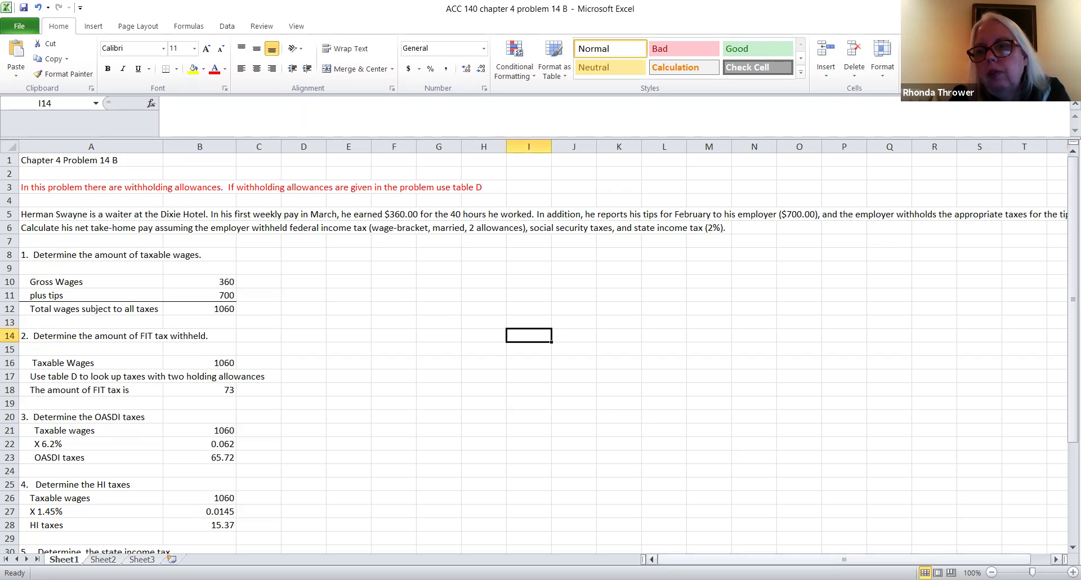
pyautogui.click(1055, 559)
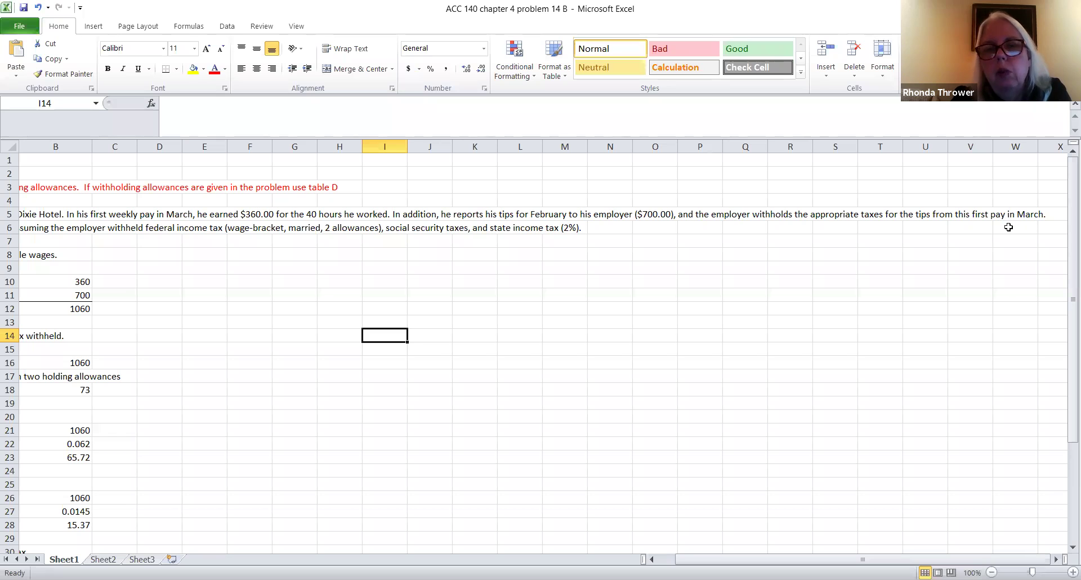
pyautogui.moveTo(865, 563); pyautogui.dragTo(847, 563)
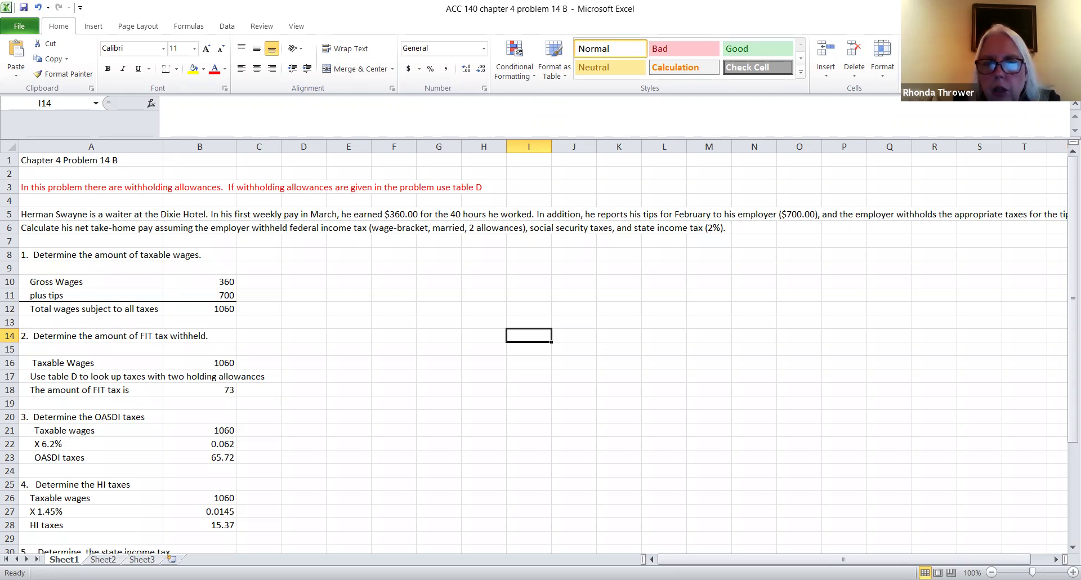
pyautogui.hotkey('alt', 'Tab')
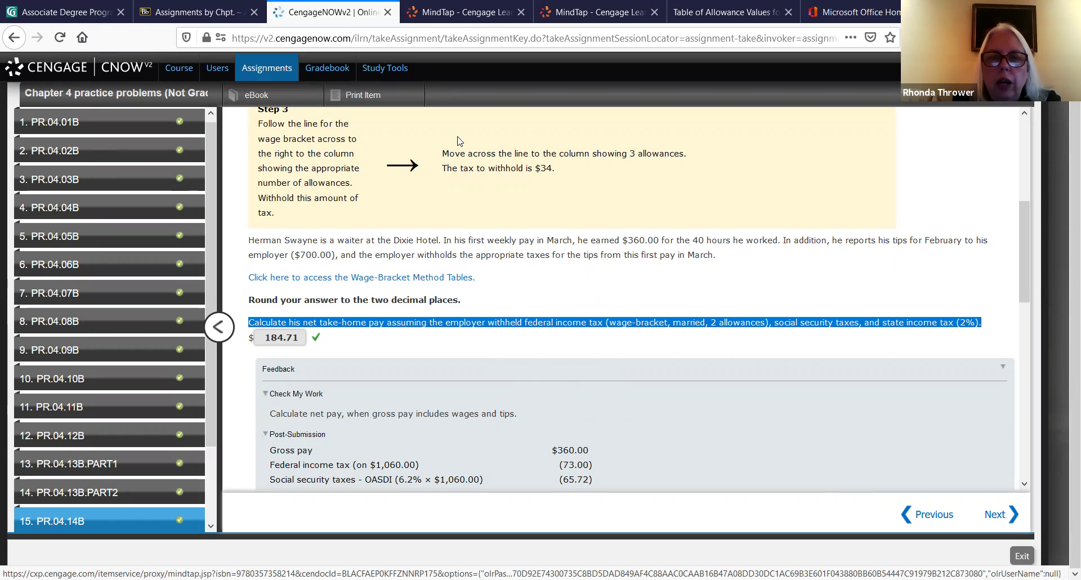
# Switch to the MindTap tab showing Tax Table D, the weekly married-persons wage-bracket table.
pyautogui.click(472, 12)
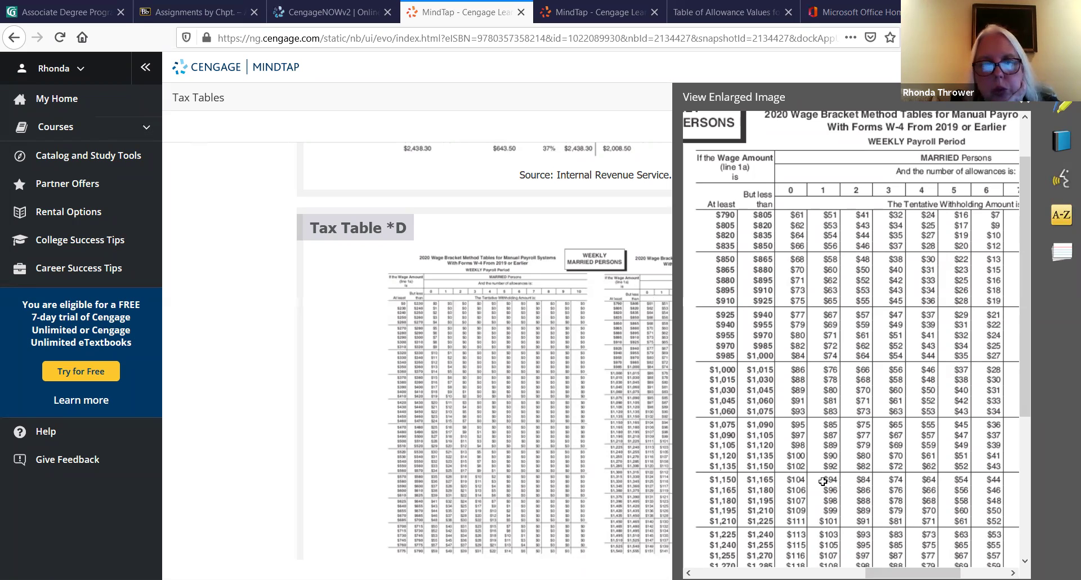
pyautogui.hotkey('alt', 'Tab')
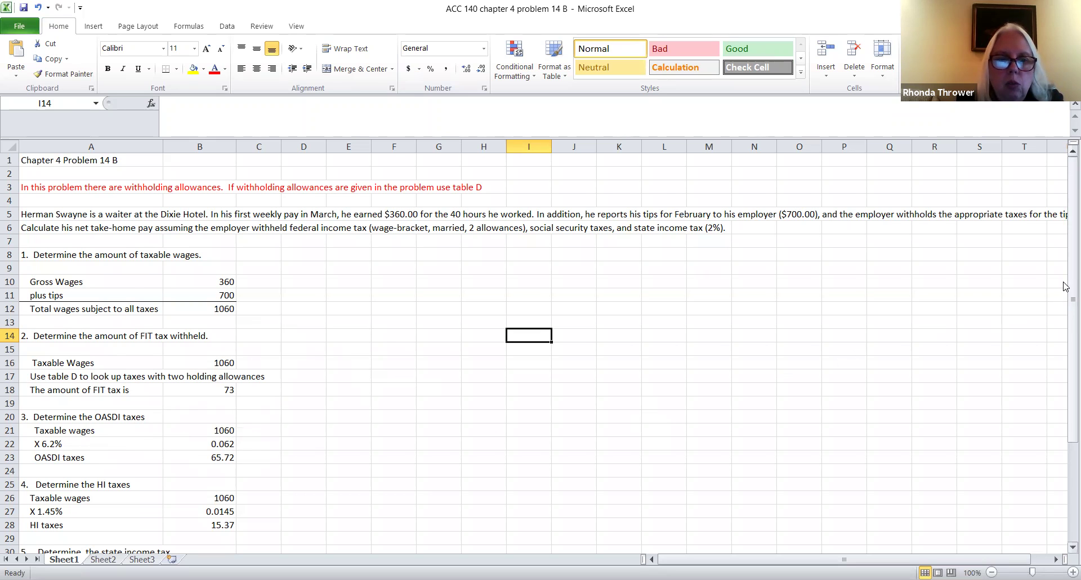
pyautogui.scroll(-1, 1064, 286)
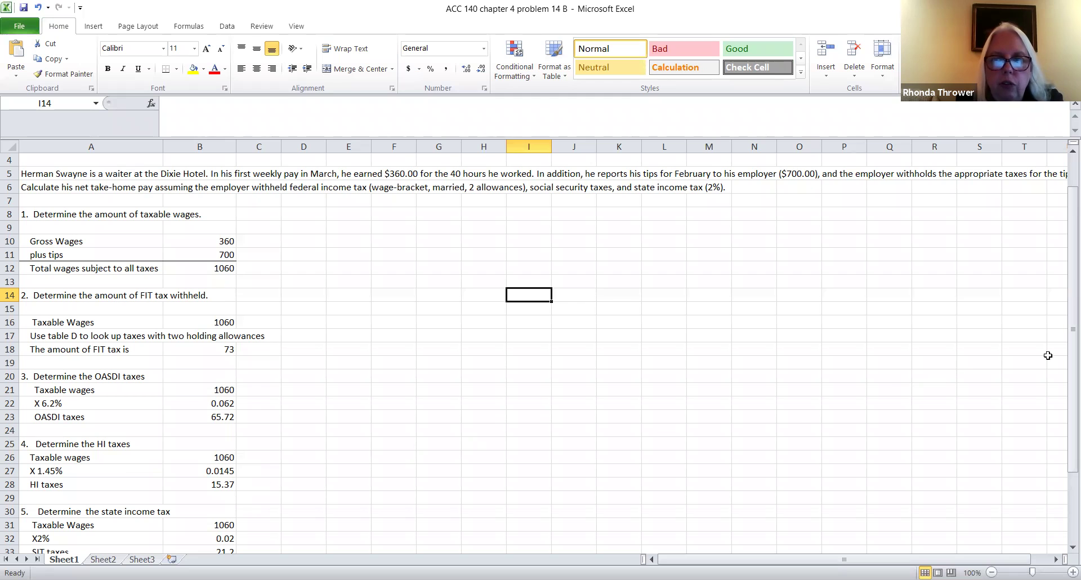
pyautogui.scroll(-1, 1065, 353)
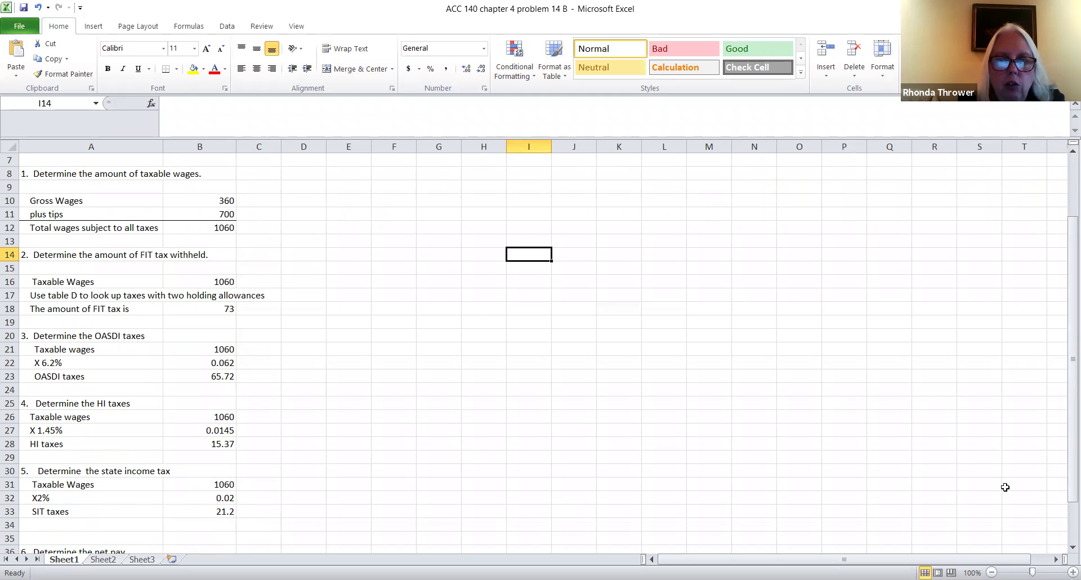
pyautogui.moveTo(1072, 419); pyautogui.dragTo(1072, 479)
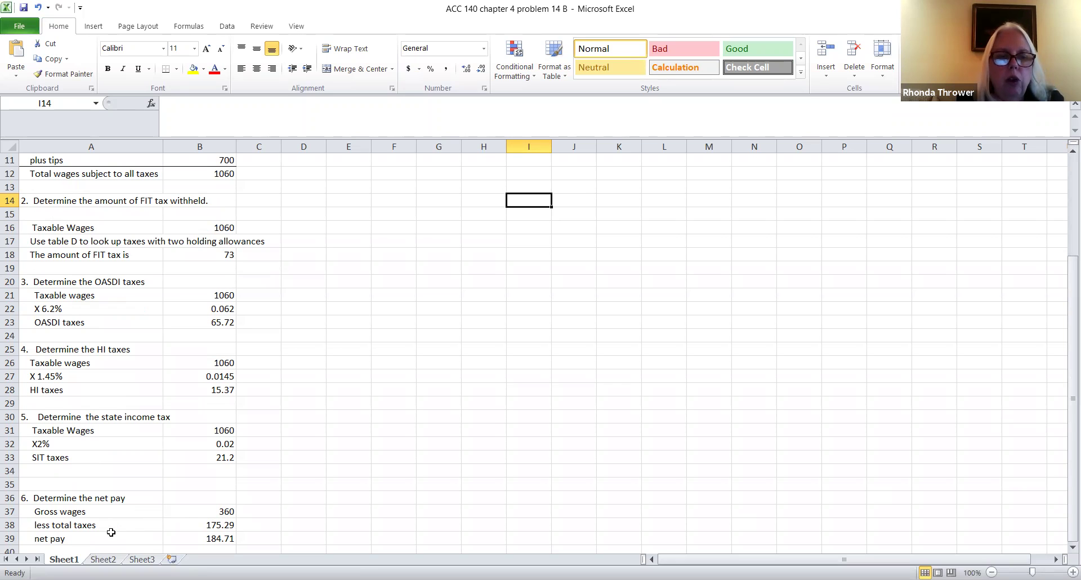
pyautogui.click(204, 527)
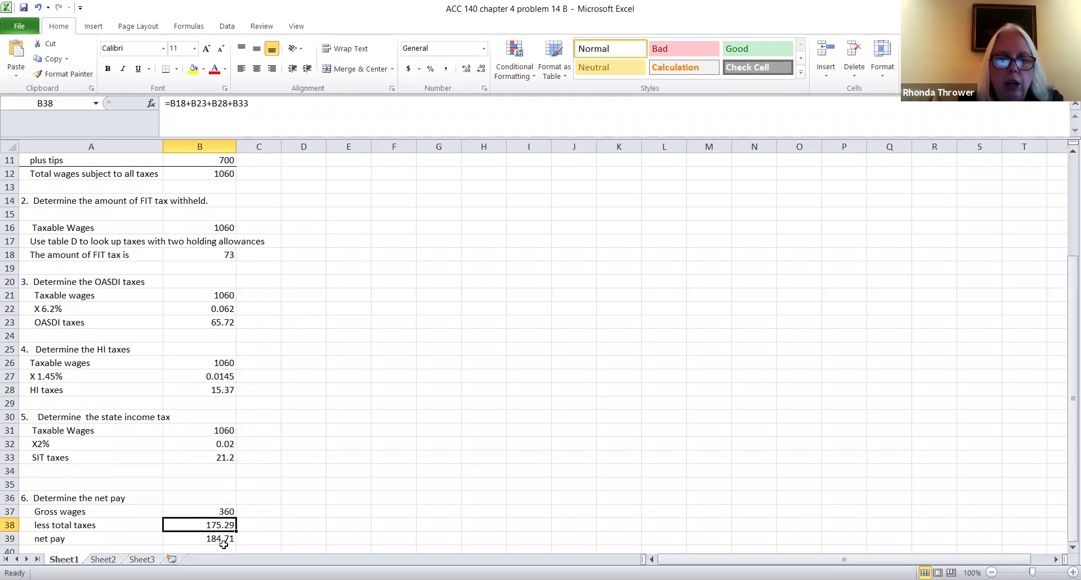
pyautogui.click(224, 539)
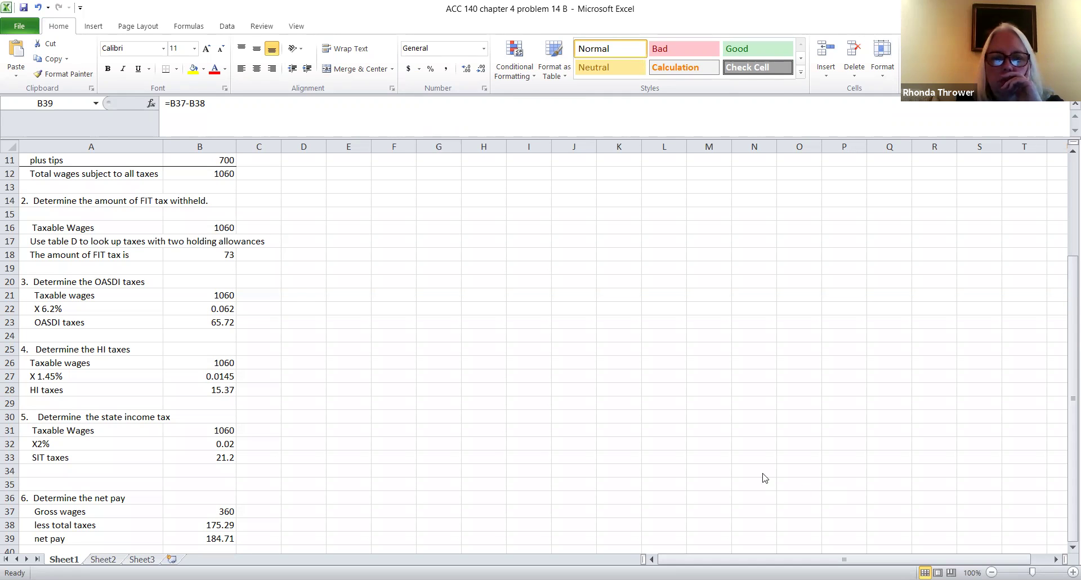
# Go back to the CengageNOWv2 tab and review the PR.04.14B feedback confirming 184.71 net pay.
pyautogui.hotkey('alt', 'Tab')
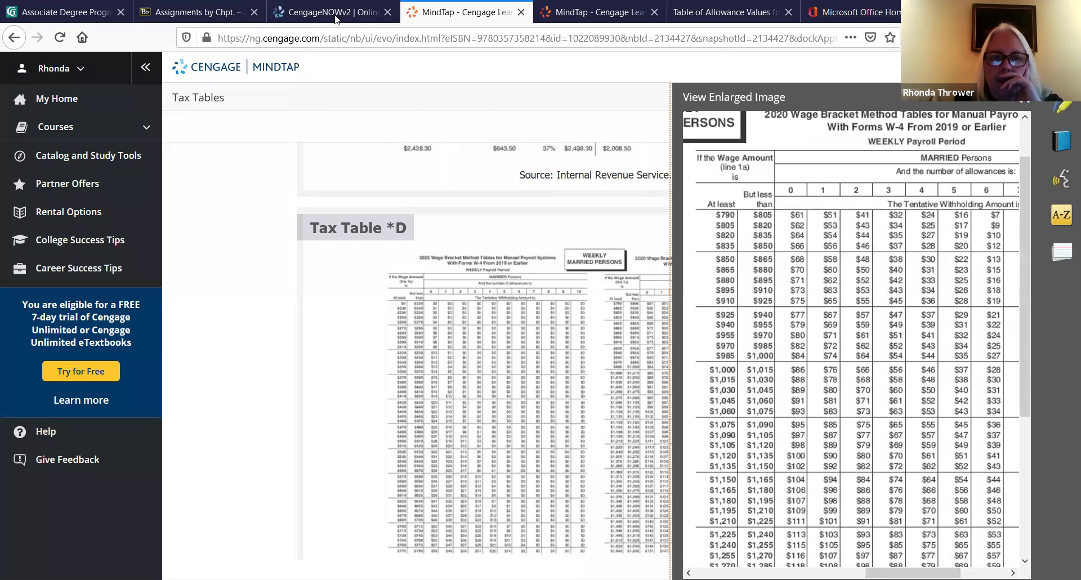
pyautogui.click(337, 16)
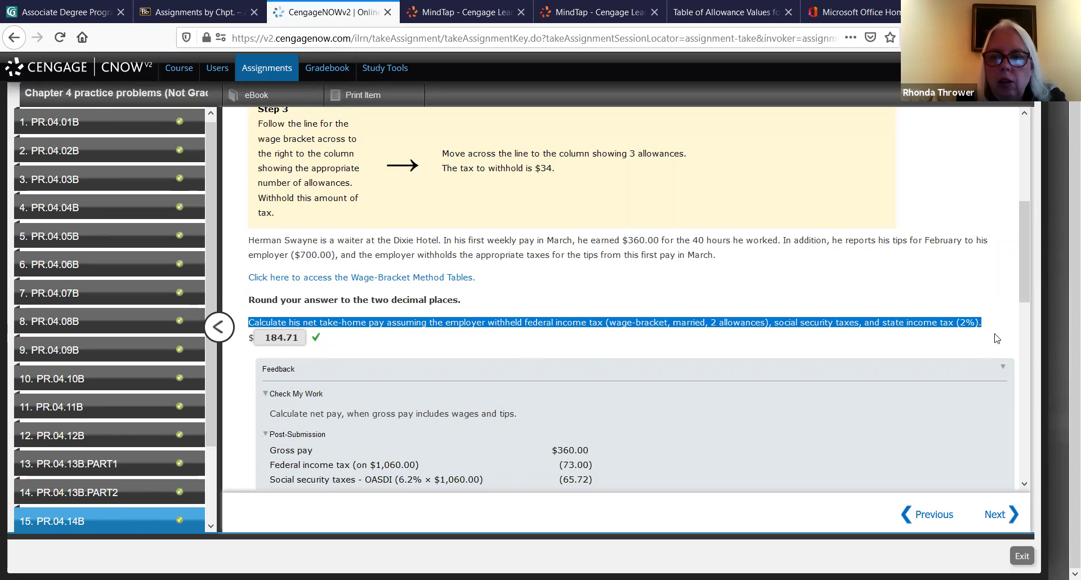
pyautogui.scroll(-2, 1021, 278)
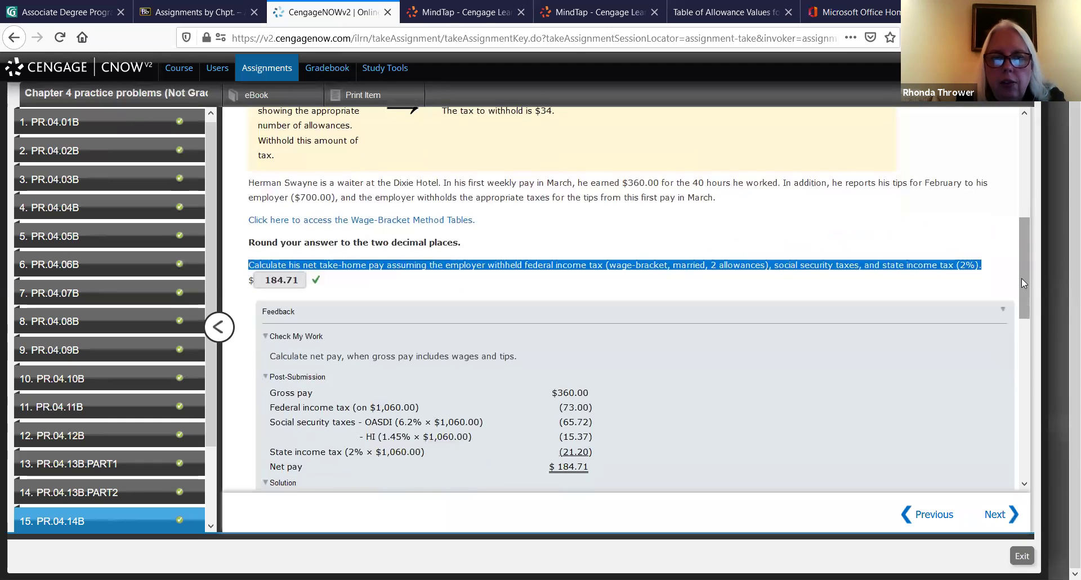
pyautogui.scroll(2, 1021, 278)
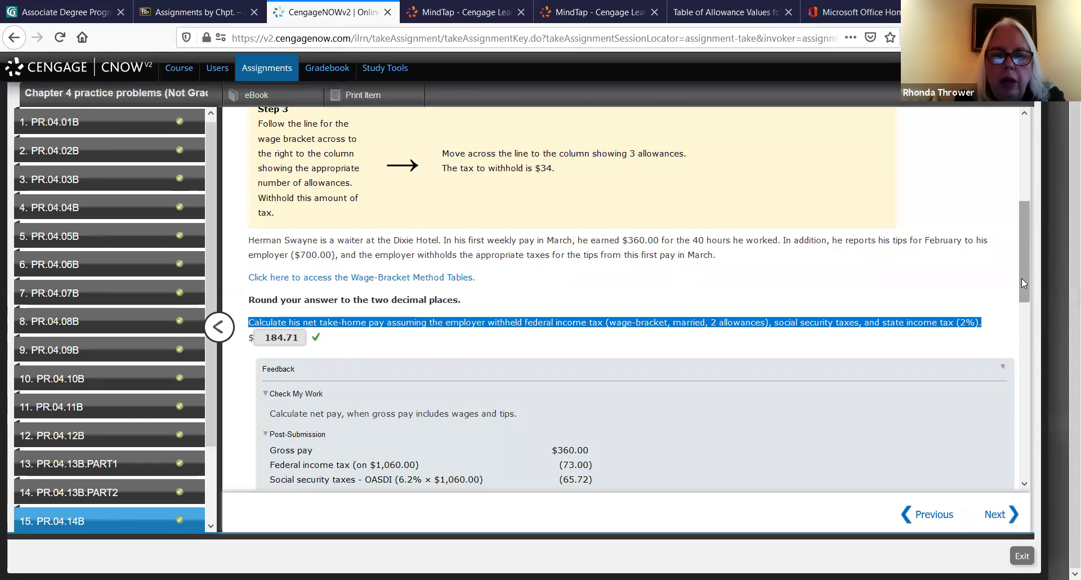
pyautogui.scroll(1, 1021, 278)
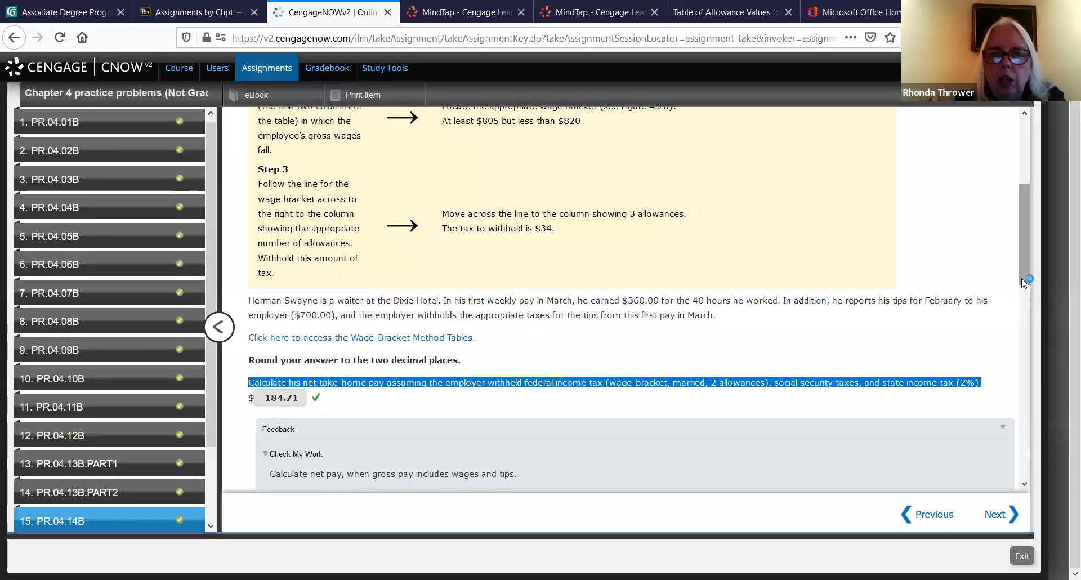
pyautogui.scroll(2, 1021, 278)
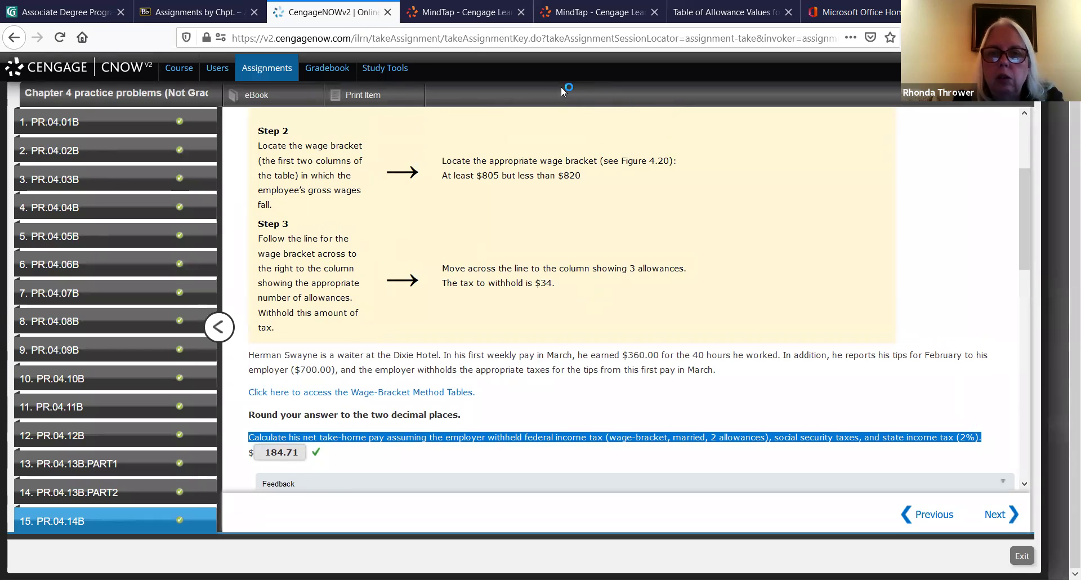